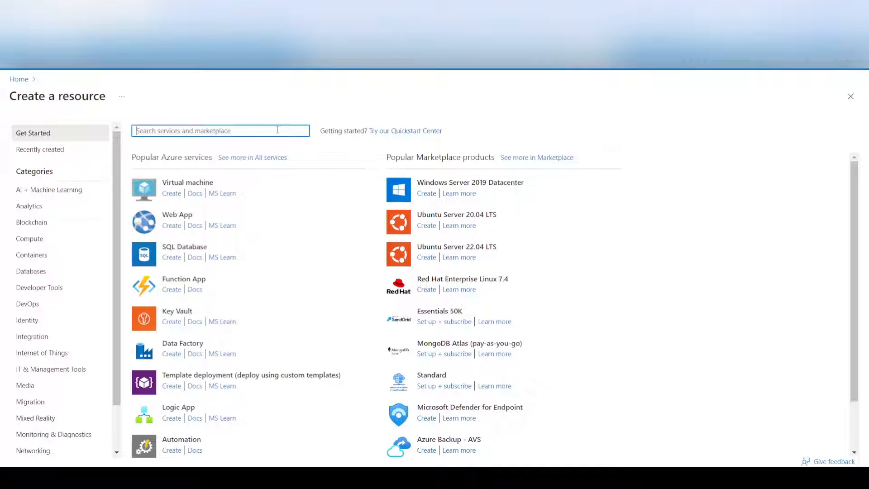
Step: Search the marketplace for virtual network gateway and start creating Microsoft's Virtual network gateway resource
type("virt")
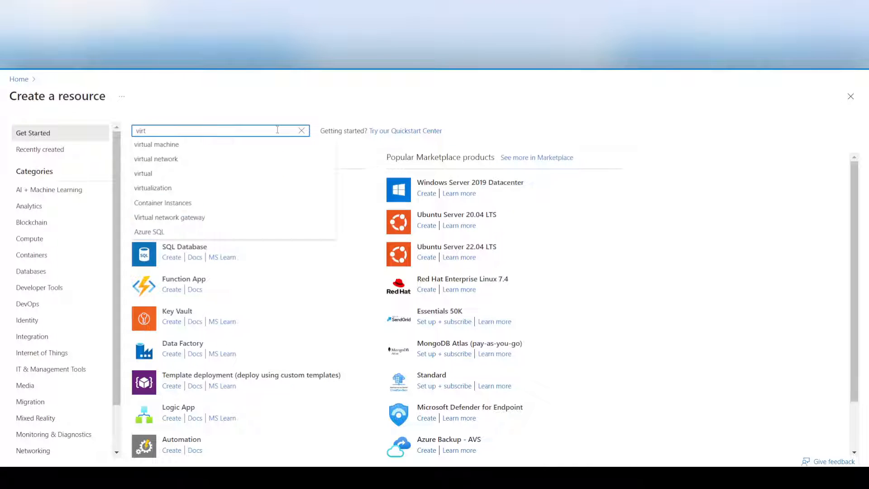
type("ual netw")
left_click(203, 159)
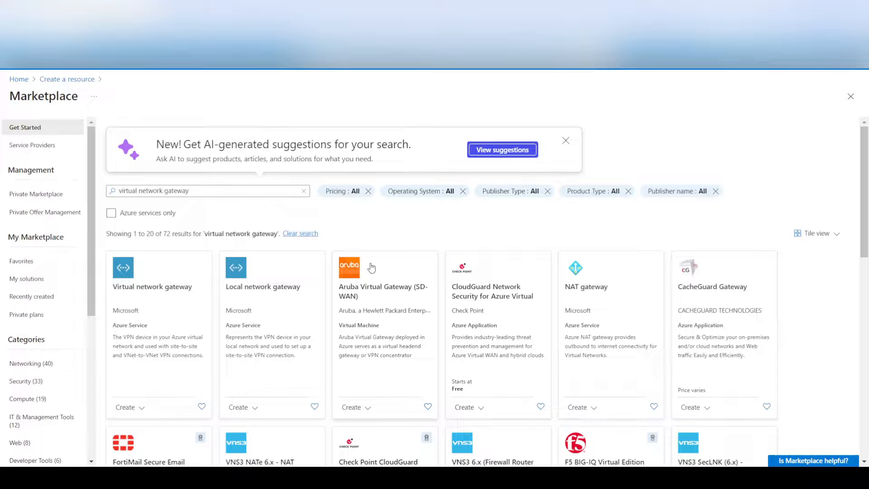
left_click(143, 410)
left_click(150, 425)
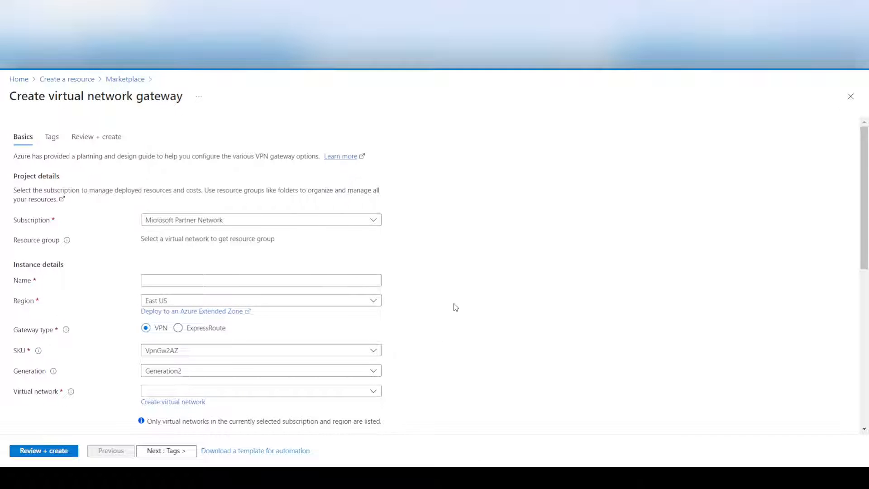
Step: Name the gateway VG11, set its SKU to VpnGw1 and choose LABVNET as the virtual network
scroll(456, 307, "down", 1)
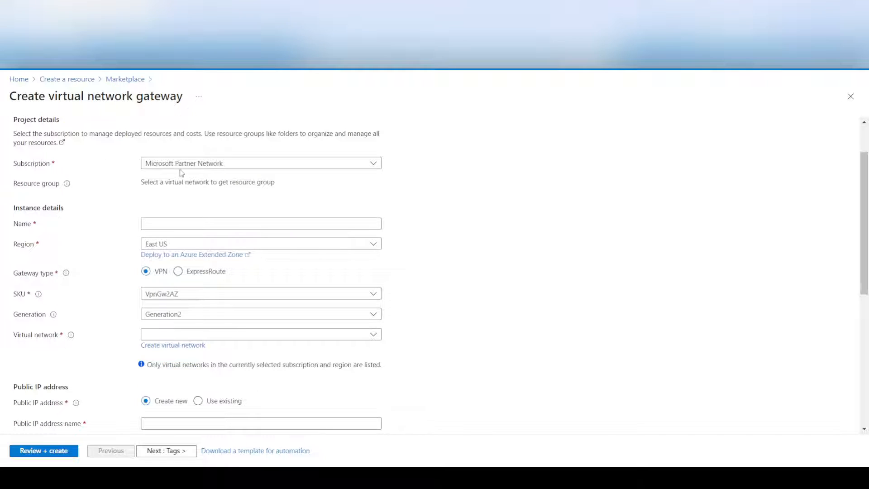
left_click(223, 226)
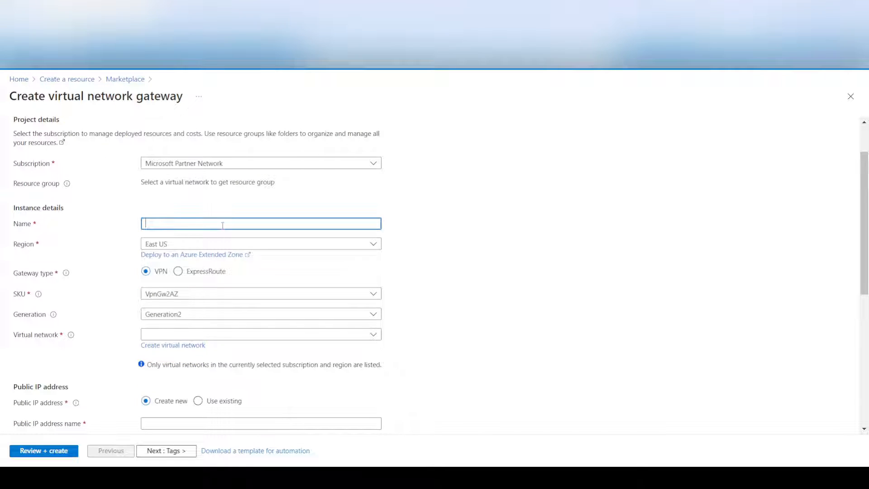
type("VG11")
left_click(373, 293)
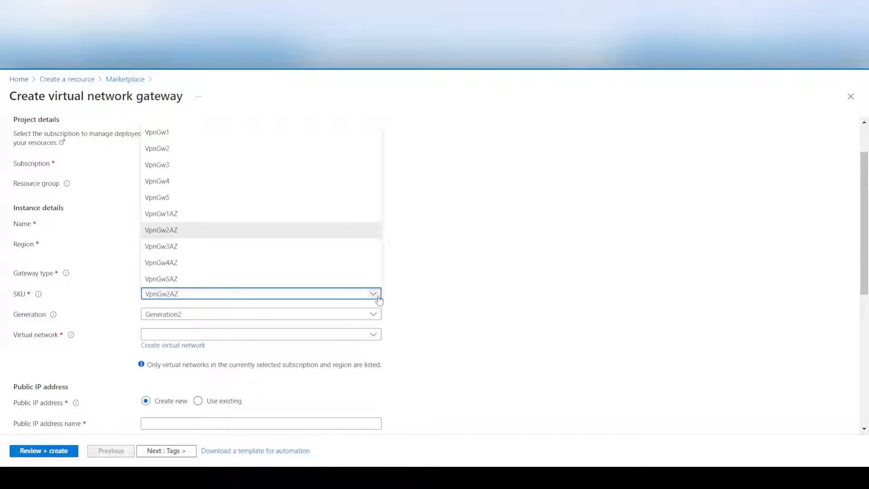
left_click(177, 134)
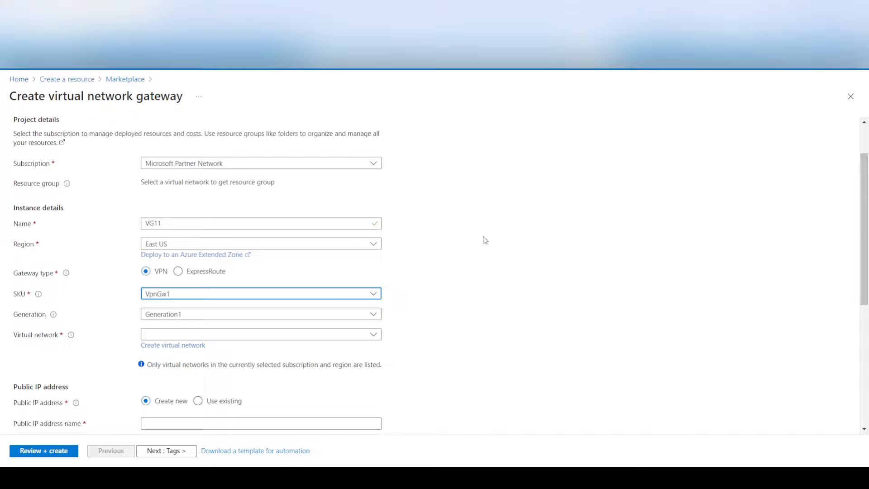
scroll(510, 287, "down", 1)
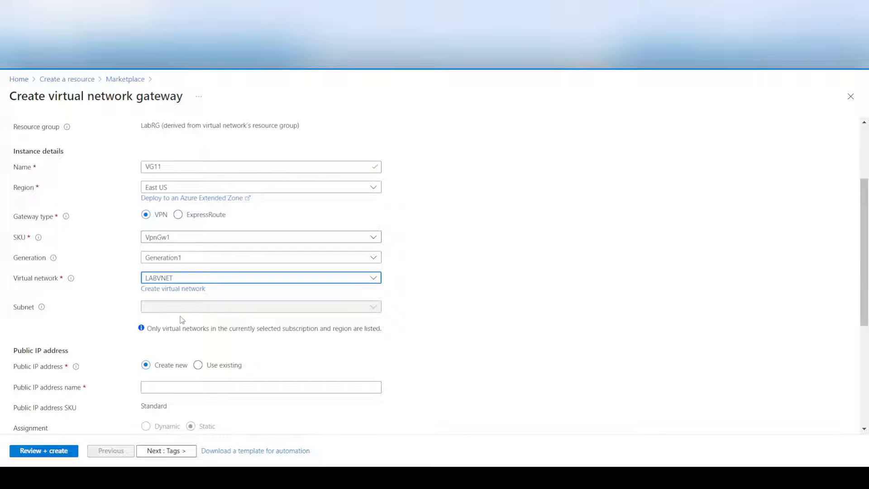
Step: Name the new public IP address vg11IP, disable active-active mode and submit the gateway settings for review
scroll(449, 296, "down", 3)
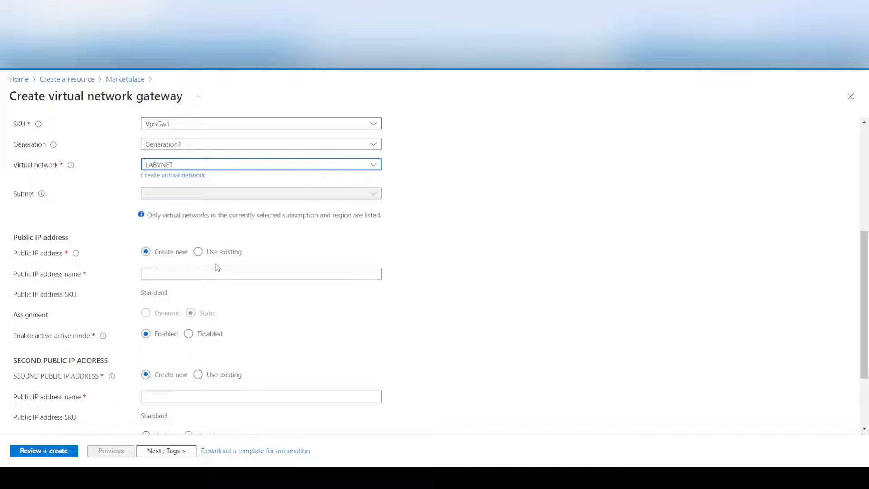
scroll(254, 280, "down", 1)
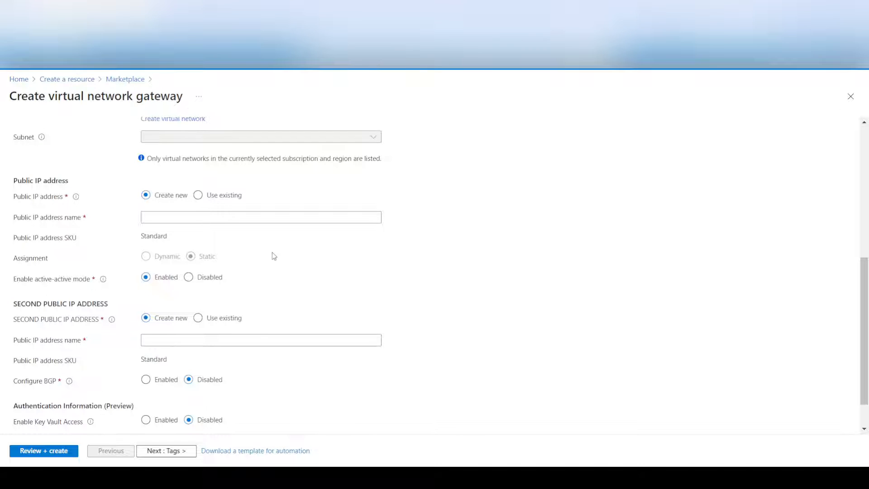
left_click(214, 221)
type("vg11IP")
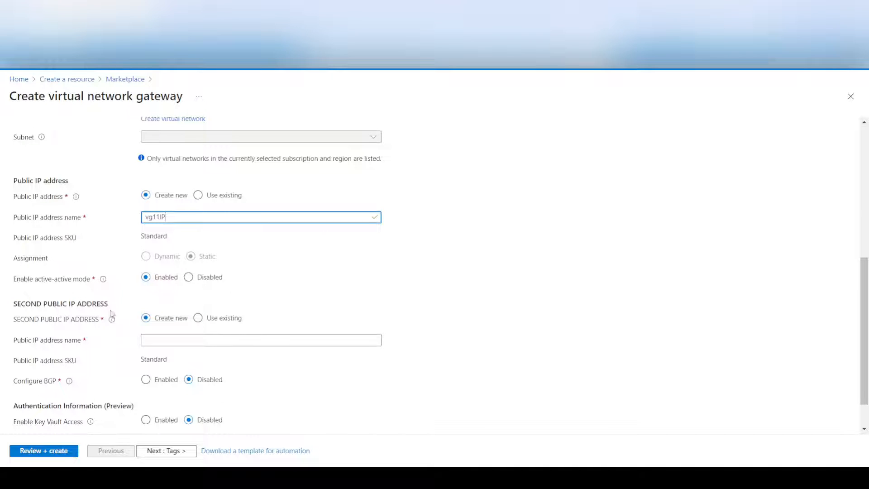
left_click(189, 278)
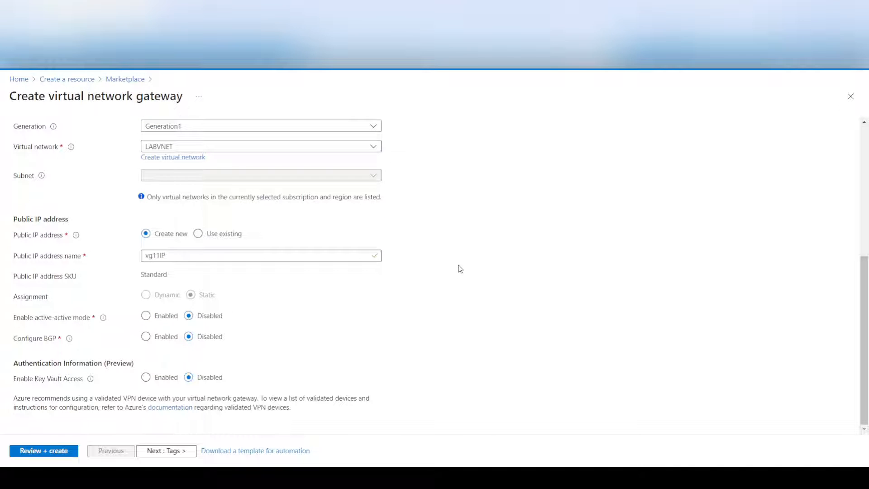
left_click(62, 453)
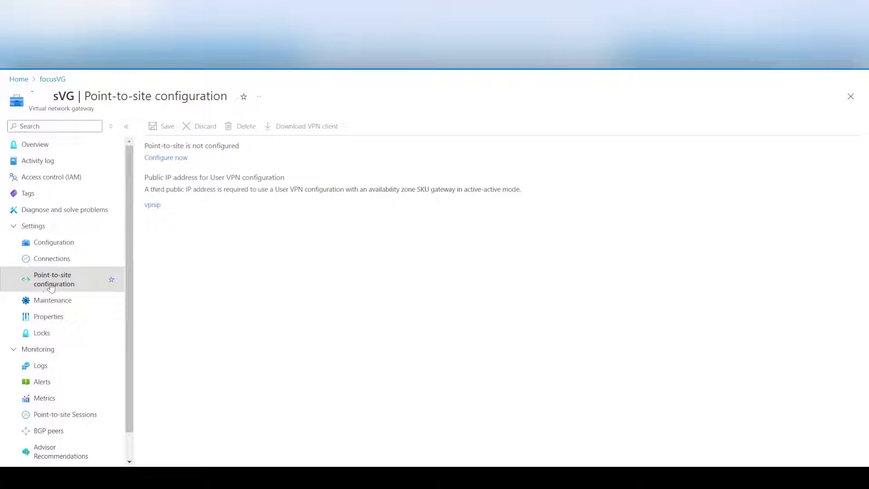
Step: Start the gateway's point-to-site configuration with address pool 172.18.10.0/24, keeping OpenVPN (SSL) as the tunnel type
left_click(167, 160)
left_click(323, 154)
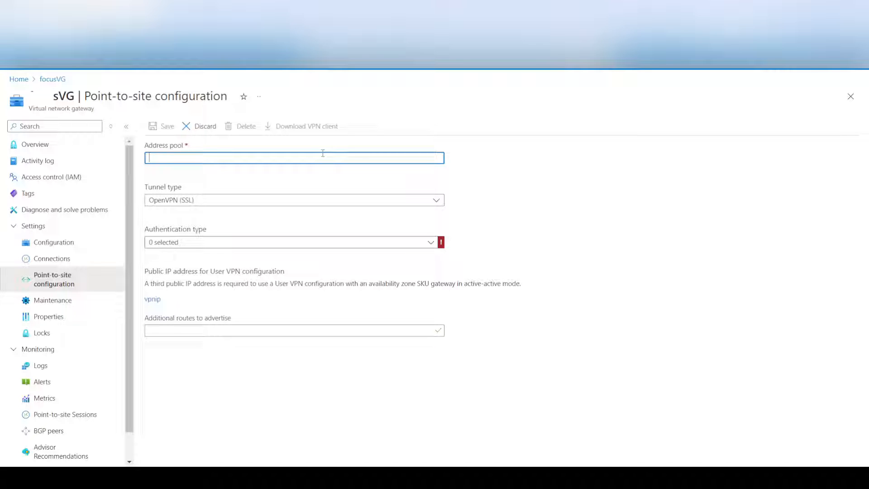
type("172.18.10.0/24")
left_click(283, 201)
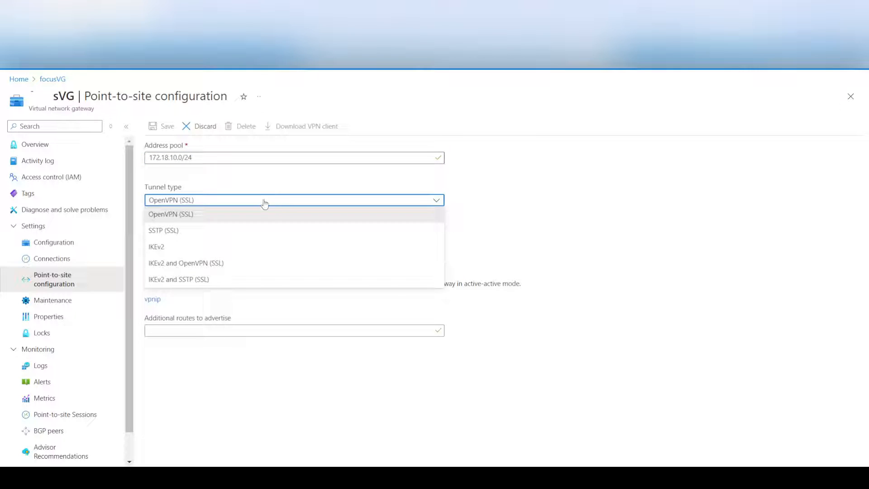
left_click(266, 204)
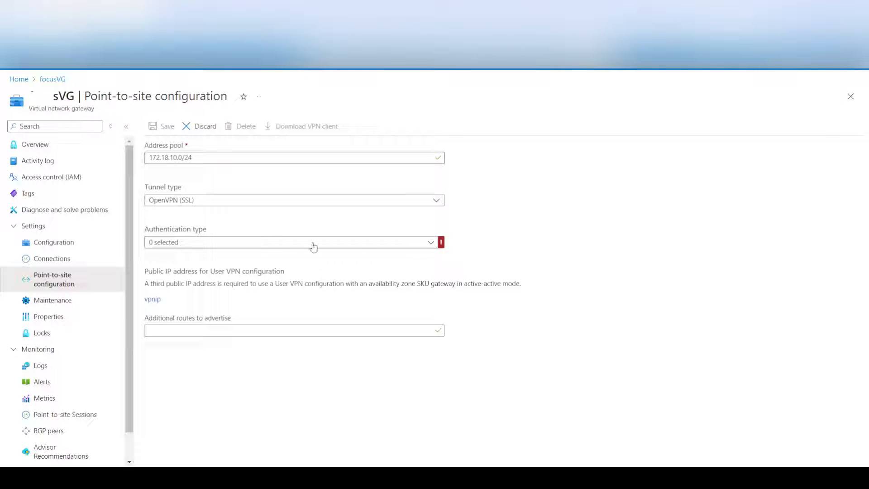
Step: Set the point-to-site authentication type to Azure certificate
left_click(431, 242)
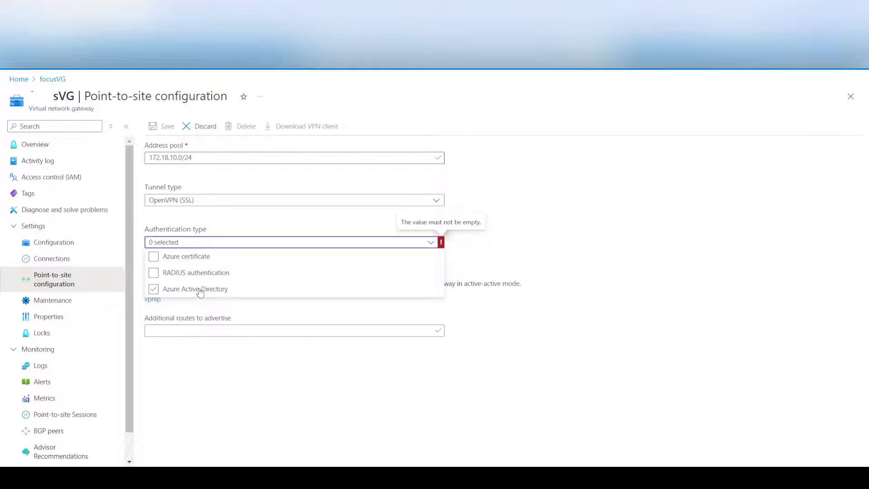
left_click(180, 261)
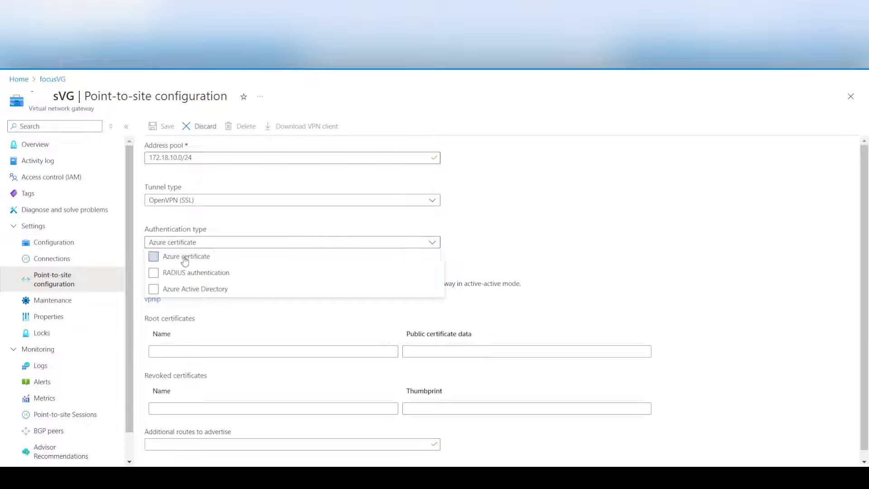
left_click(572, 223)
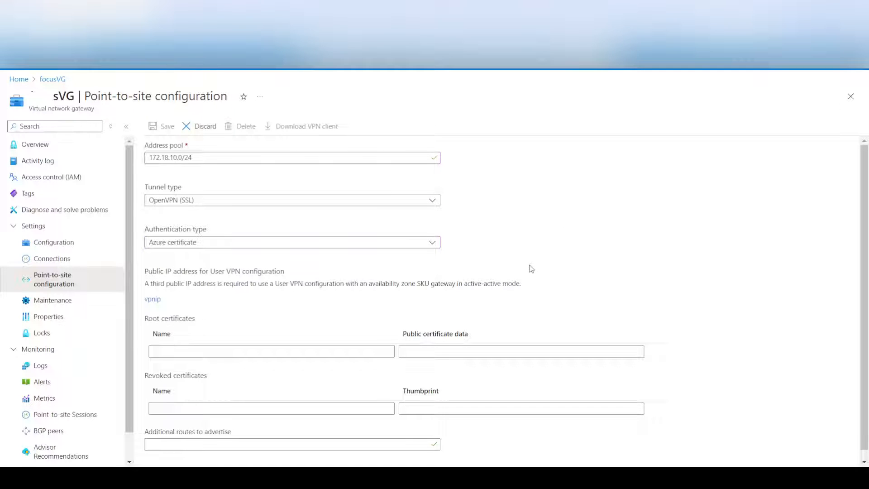
scroll(530, 267, "down", 1)
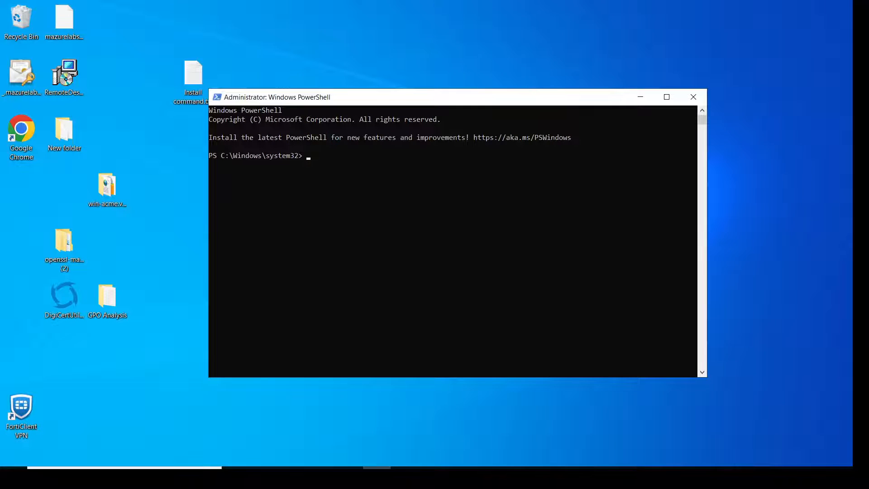
Step: Copy the New-SelfSignedCertificate command for CN=RootCert from Install command.txt and run it in the administrator PowerShell window
left_click_drag(343, 104, 367, 123)
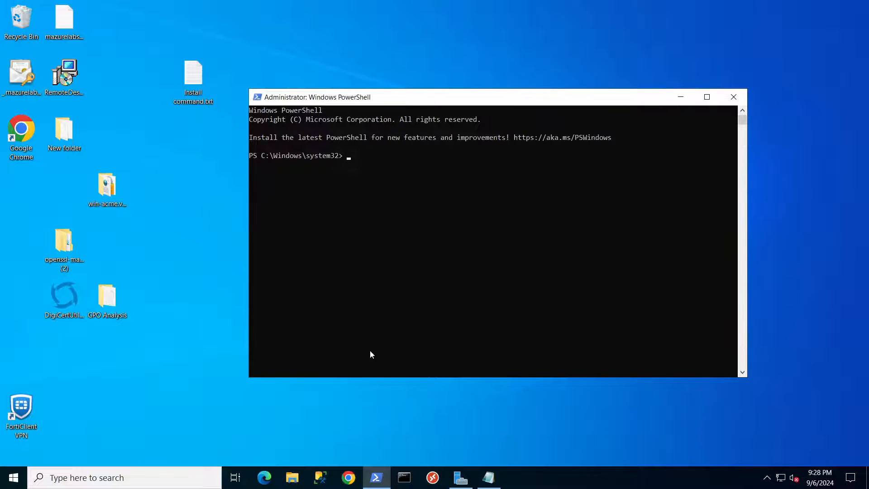
left_click(489, 478)
left_click_drag(581, 179, 132, 169)
key("ctrl+c")
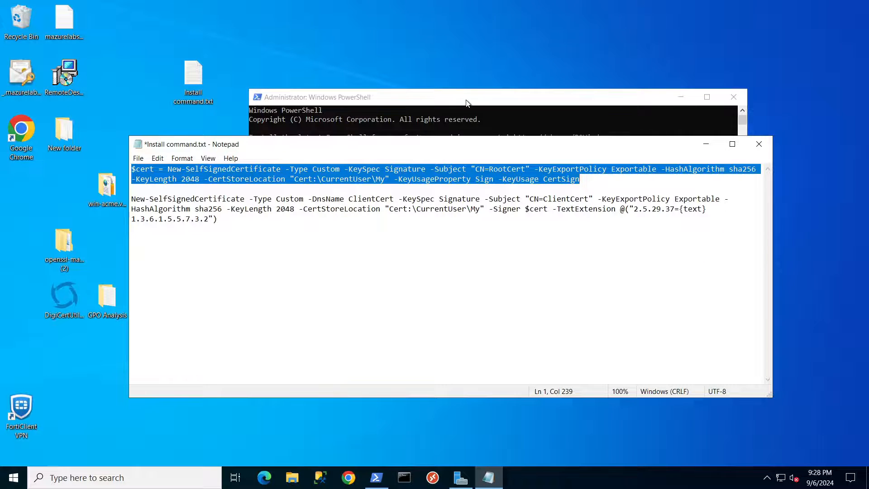
left_click(467, 104)
right_click(449, 216)
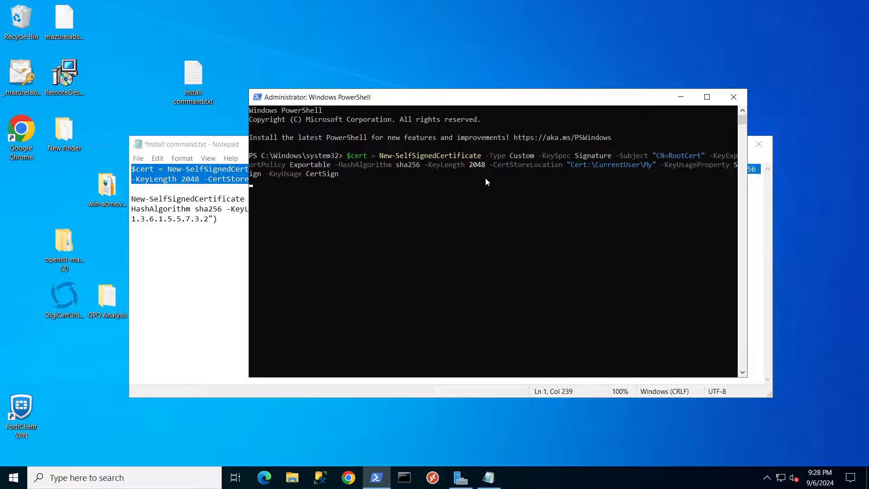
Step: Copy the CN=ClientCert command from the Notepad file and run it in PowerShell to create the client certificate signed by $cert
left_click(207, 246)
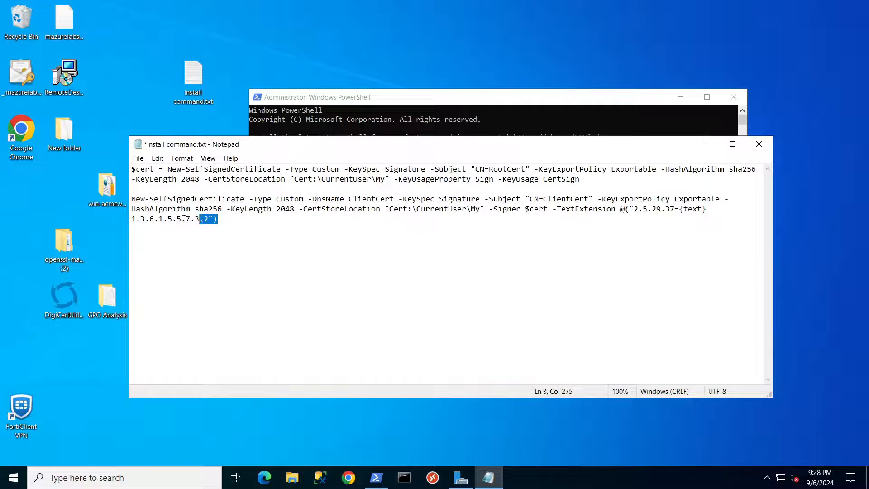
left_click_drag(218, 220, 124, 201)
key("ctrl+c")
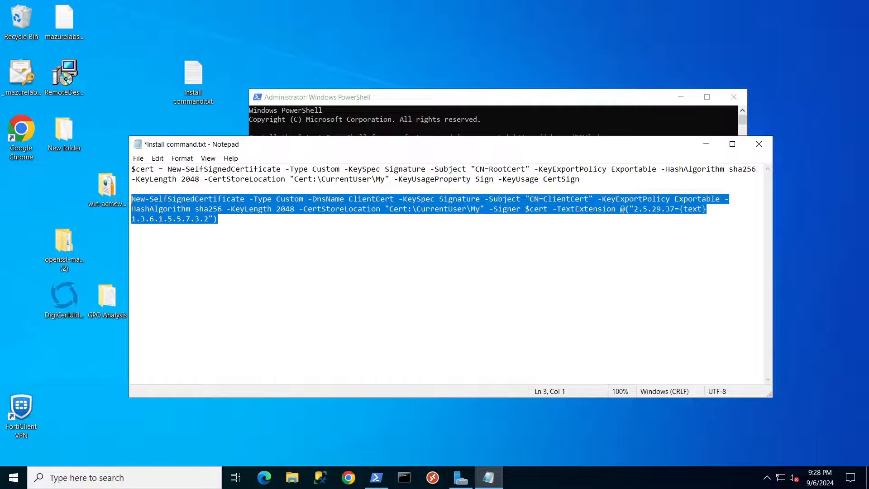
left_click(391, 107)
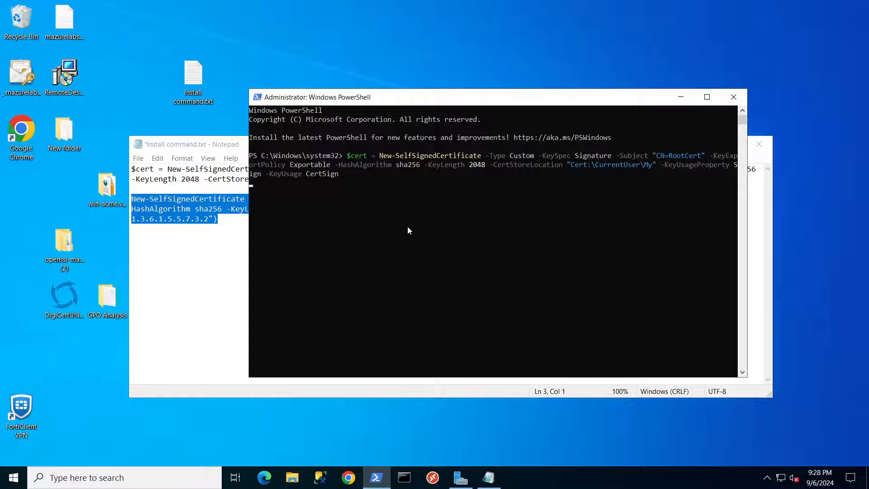
right_click(486, 221)
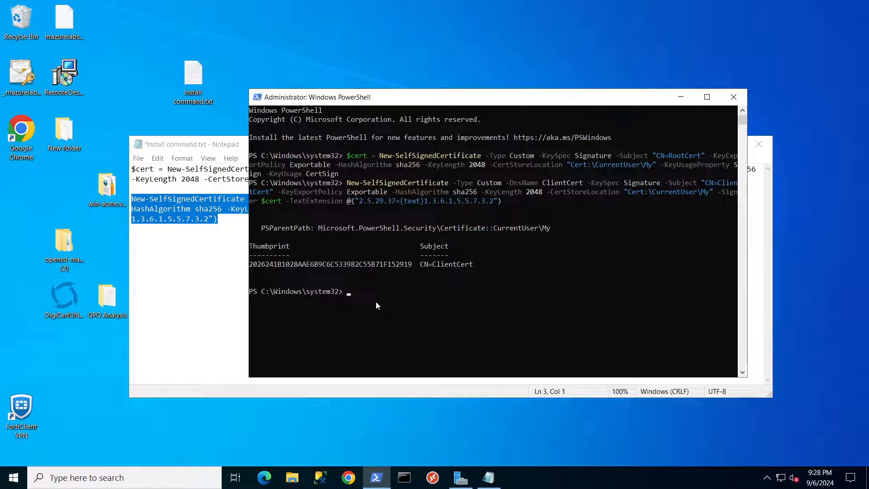
Step: Open the user certificate manager and show the certificates in the Personal store
left_click(88, 479)
type("cert")
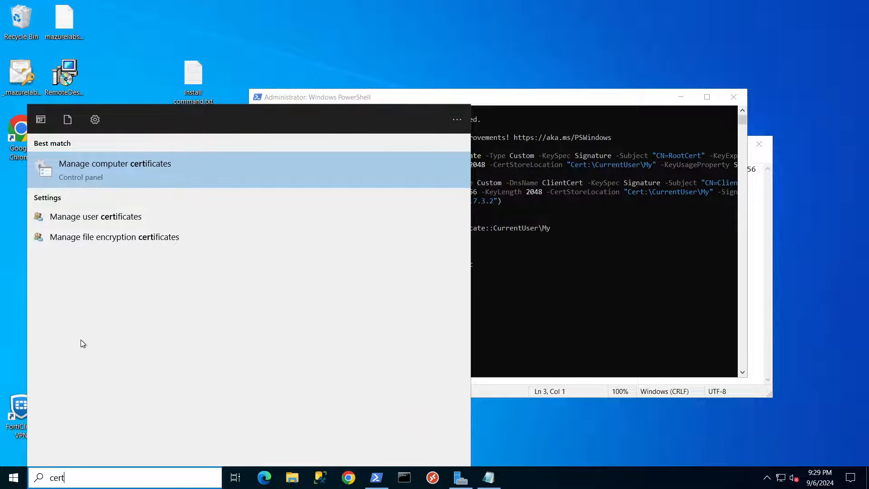
left_click(111, 219)
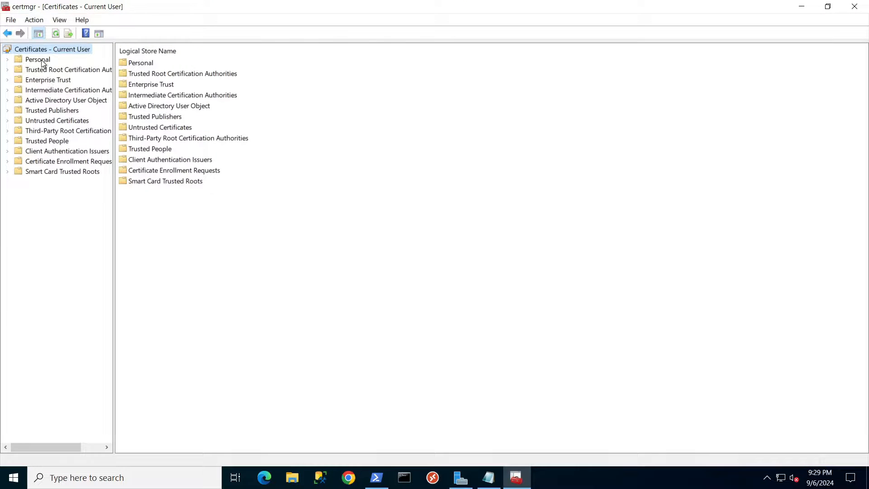
double_click(41, 62)
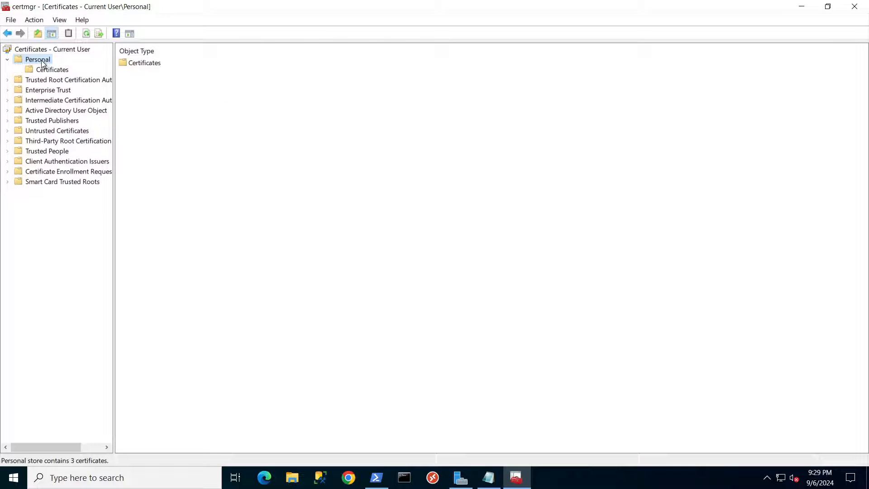
double_click(156, 64)
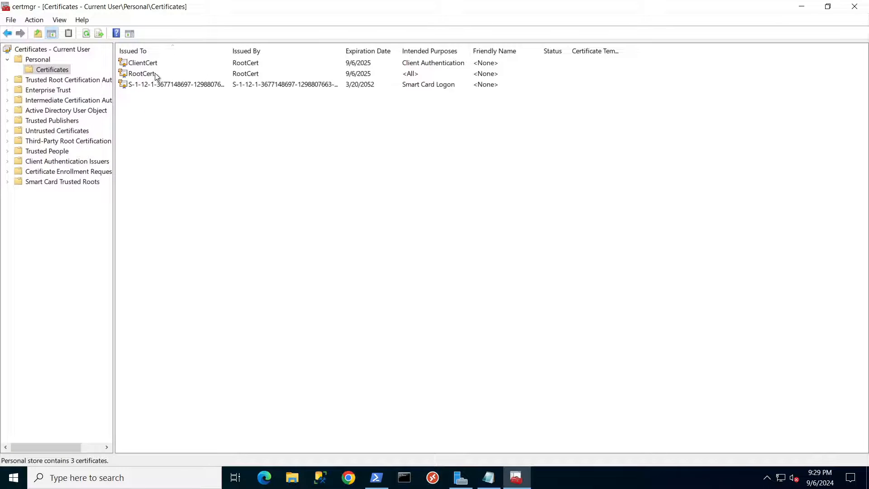
Step: Start exporting the RootCert certificate without its private key, in Base-64 encoded X.509 (.CER) format
left_click(156, 75)
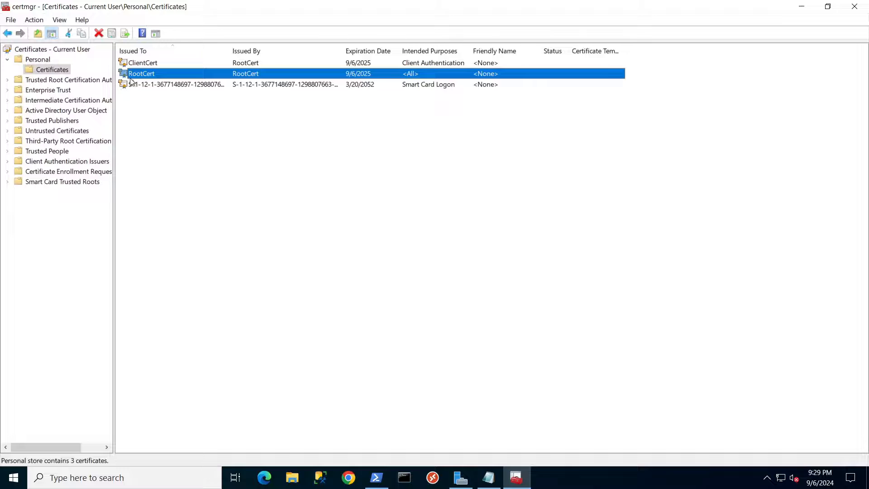
right_click(163, 75)
mouse_move(202, 104)
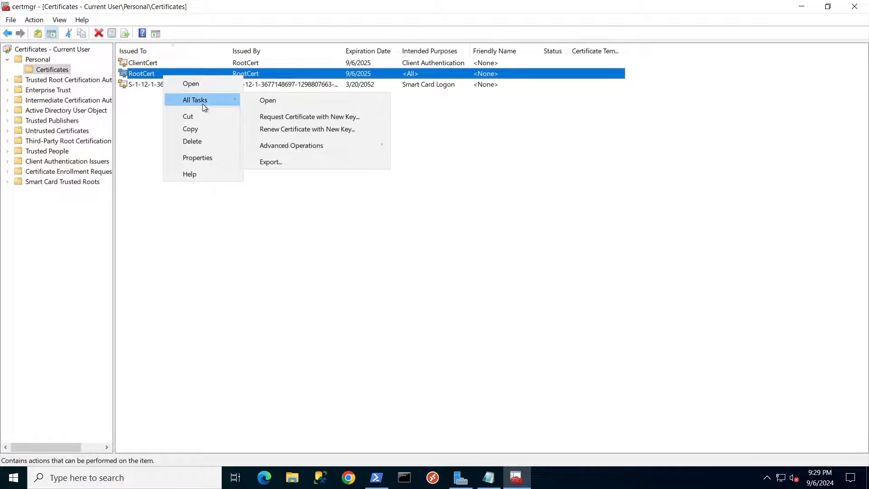
left_click(299, 162)
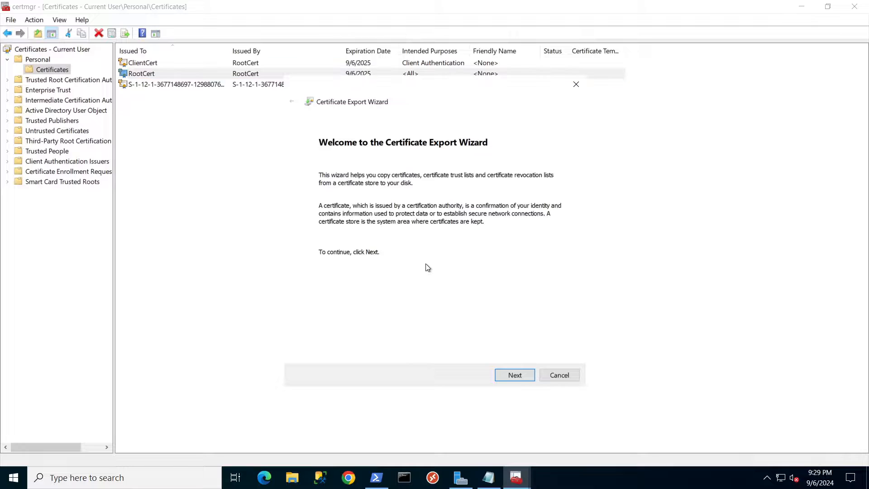
left_click(515, 378)
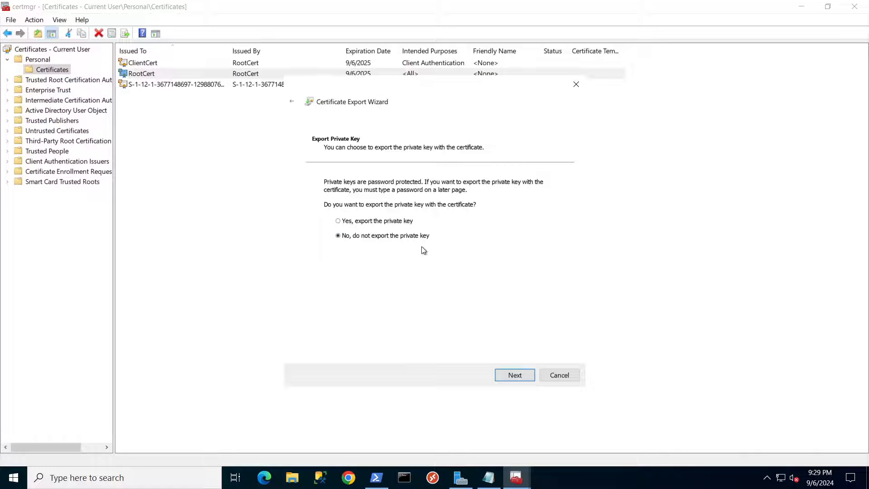
left_click(515, 375)
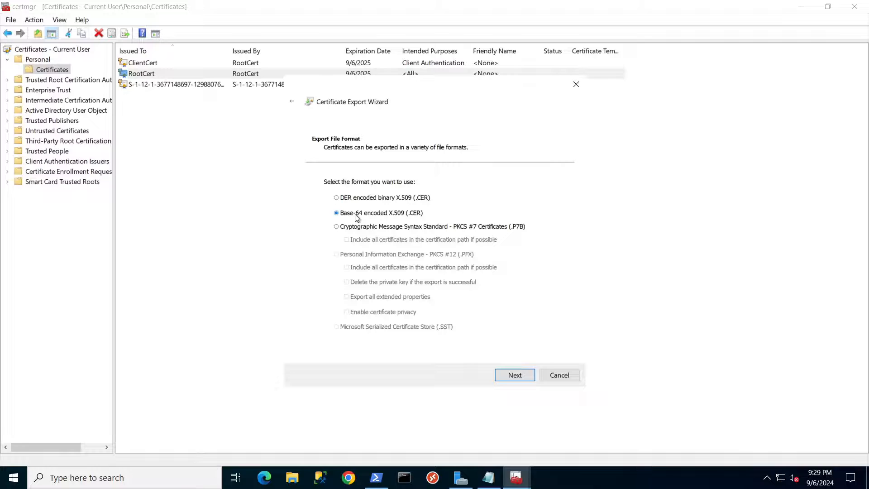
left_click(514, 376)
Step: Save the exported root certificate to the Desktop as roocrt.cer and complete the export
left_click(534, 200)
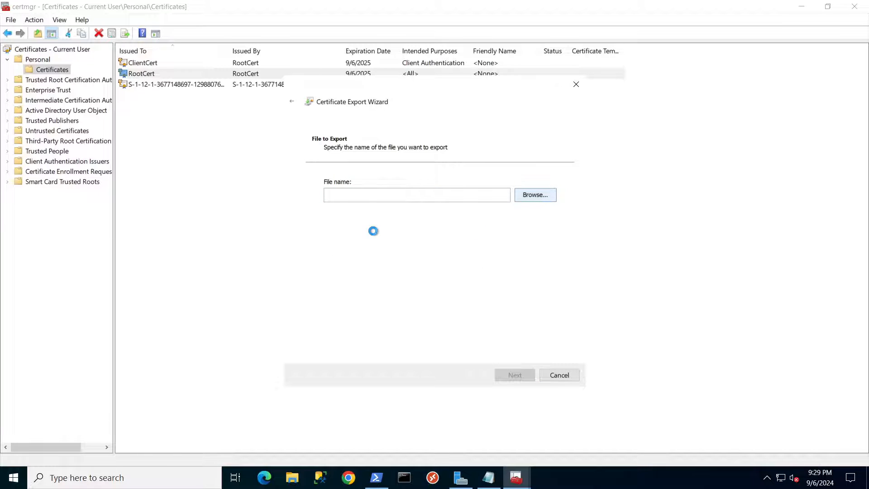
left_click(419, 307)
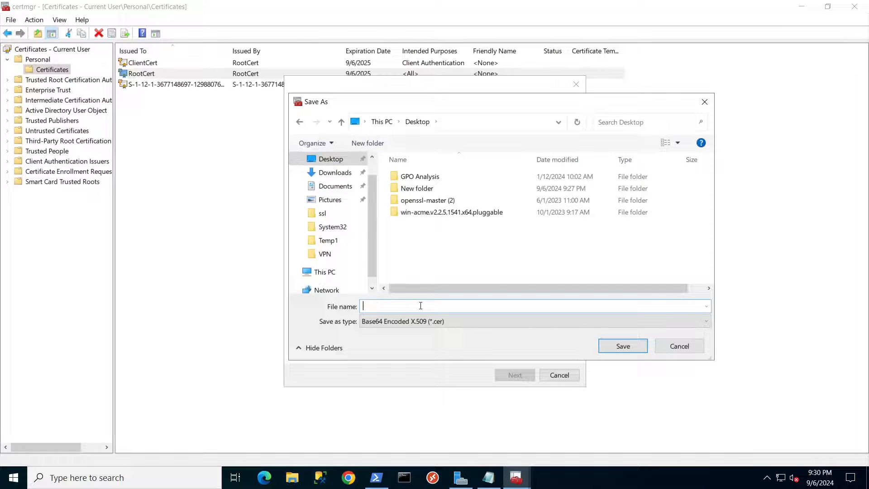
type("roocrt")
left_click(626, 347)
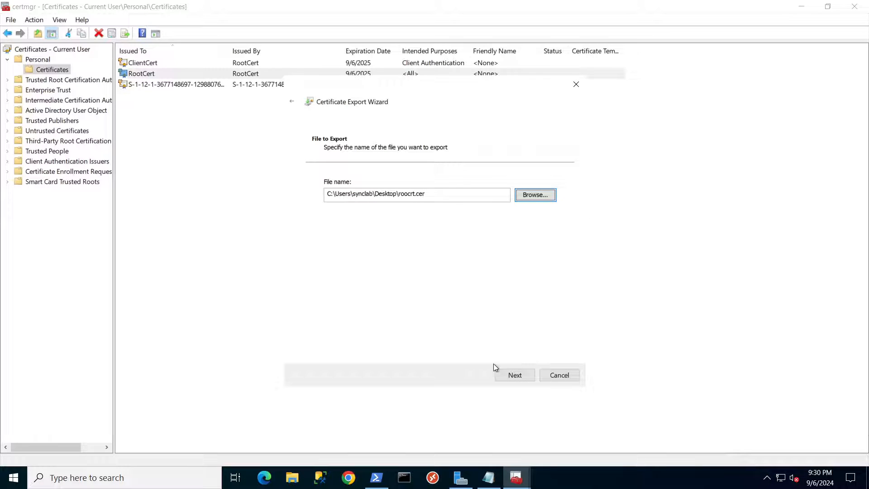
left_click(511, 375)
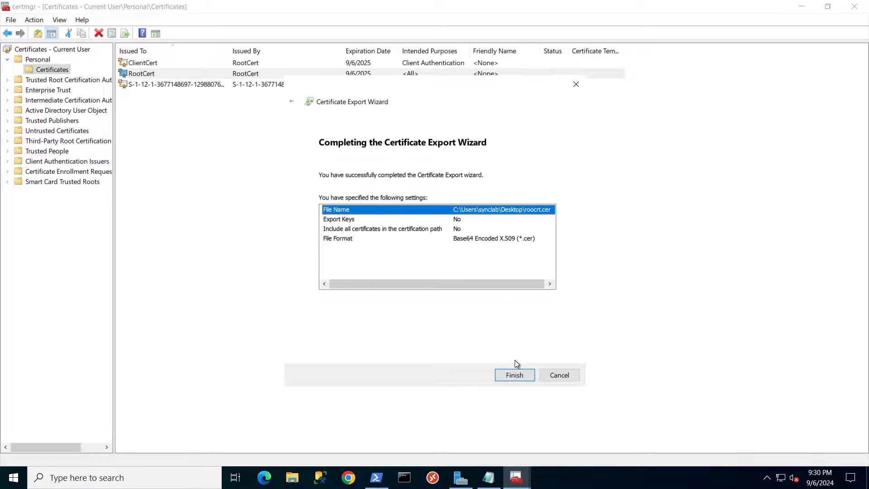
left_click(515, 374)
left_click(460, 314)
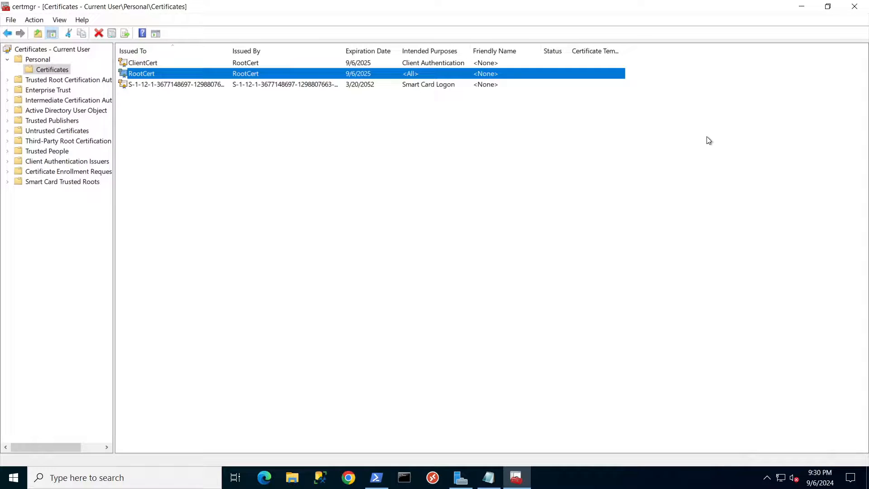
Step: Minimize the certificate manager and close Install command.txt in Notepad without saving the changes
left_click(802, 6)
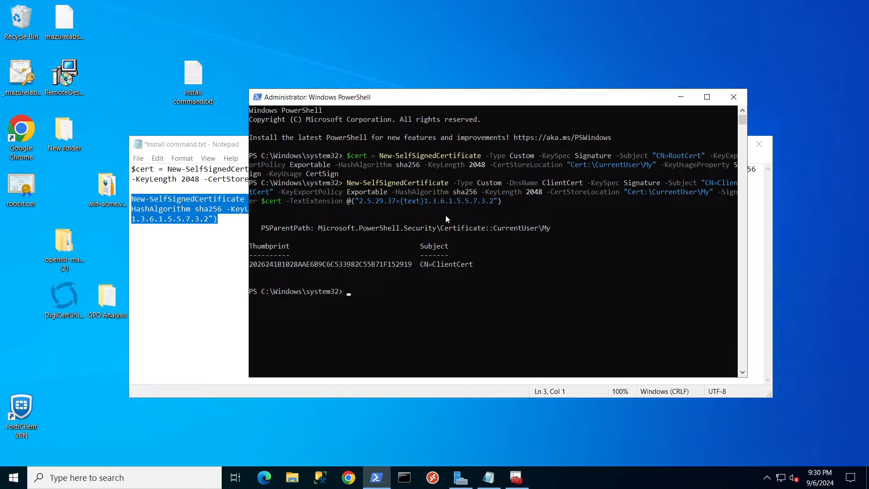
left_click(231, 158)
left_click(759, 144)
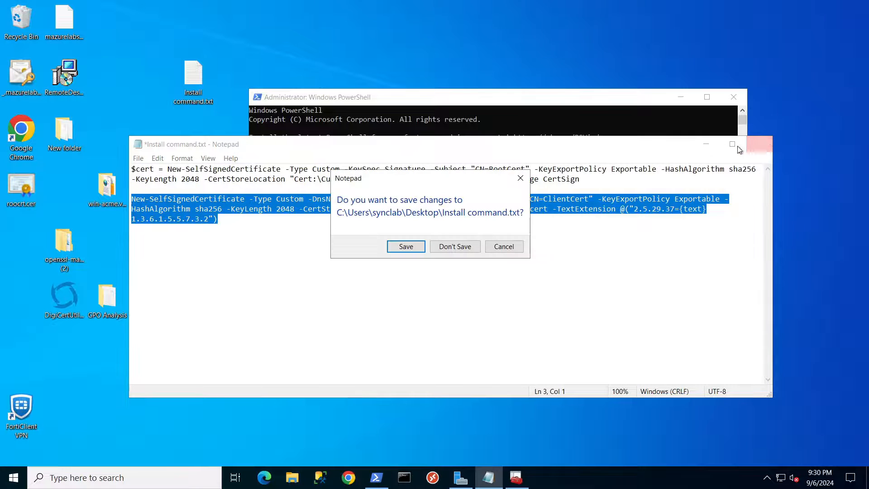
left_click(452, 245)
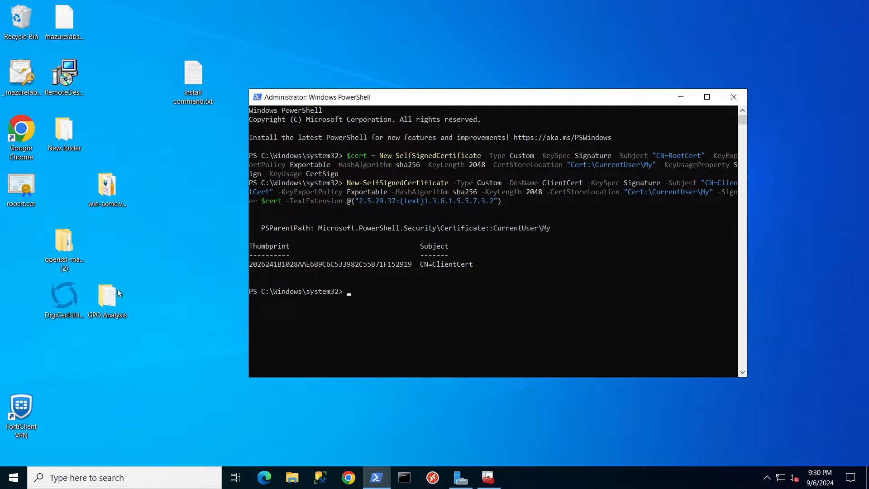
Step: Open roocrt.cer from the desktop in Notepad and copy the certificate text between the BEGIN and END lines
right_click(23, 186)
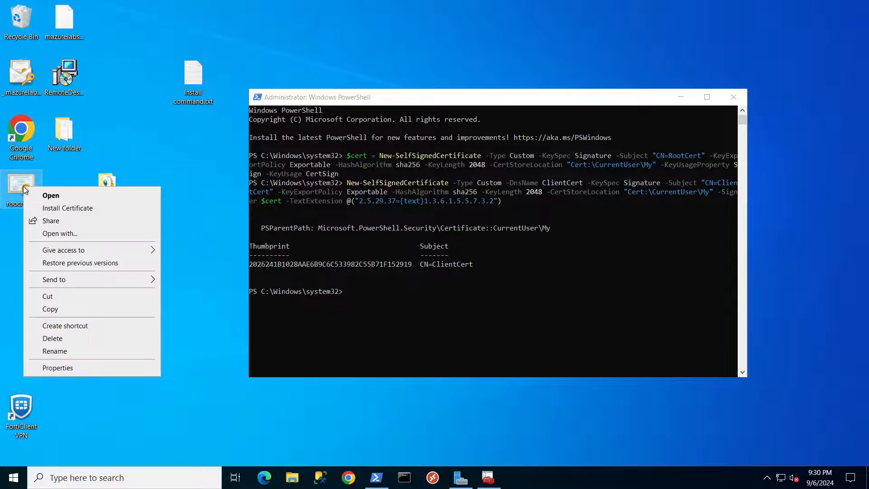
left_click(76, 234)
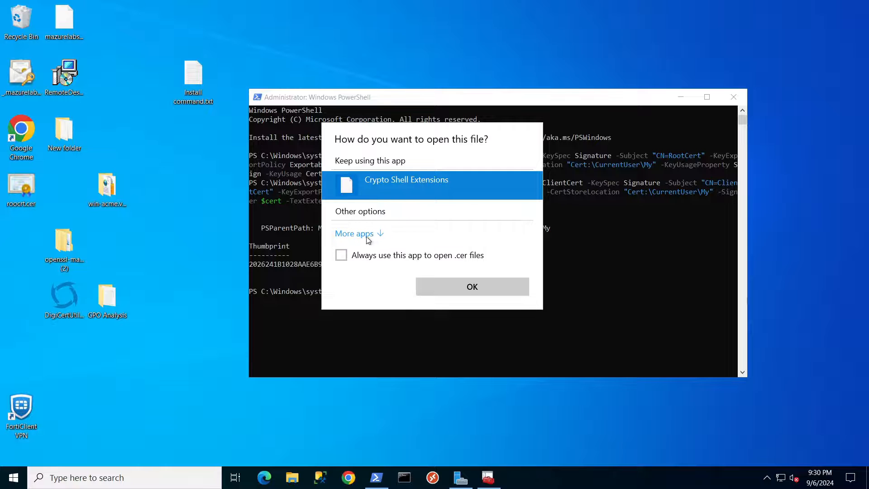
left_click(366, 236)
left_click(376, 267)
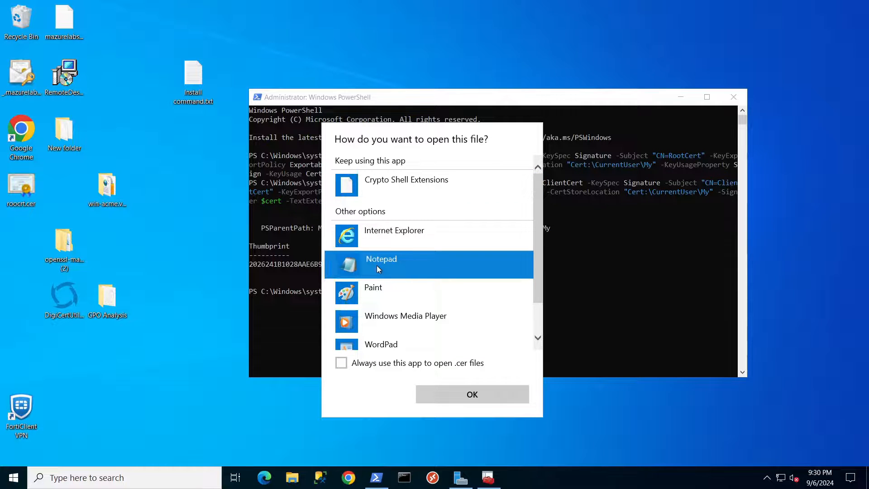
left_click(456, 390)
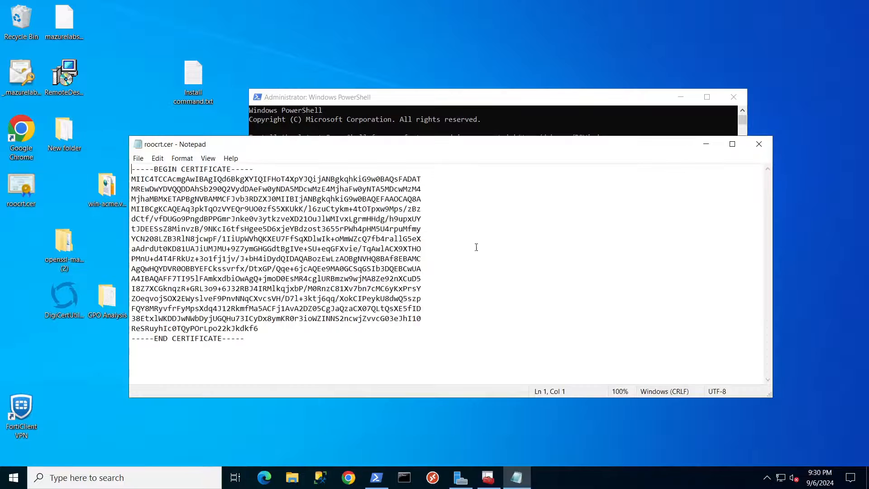
left_click_drag(265, 329, 129, 179)
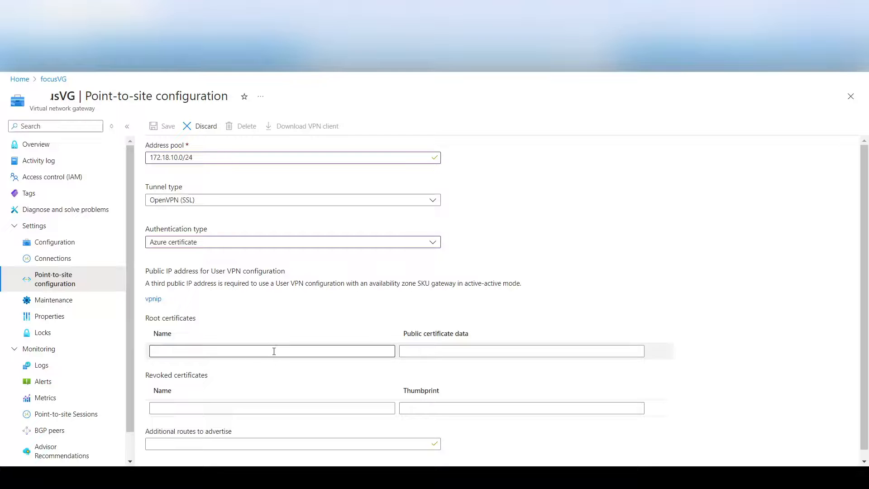
Step: In the Azure portal's point-to-site configuration, add a root certificate named rootcrt with the copied public certificate data
left_click(276, 350)
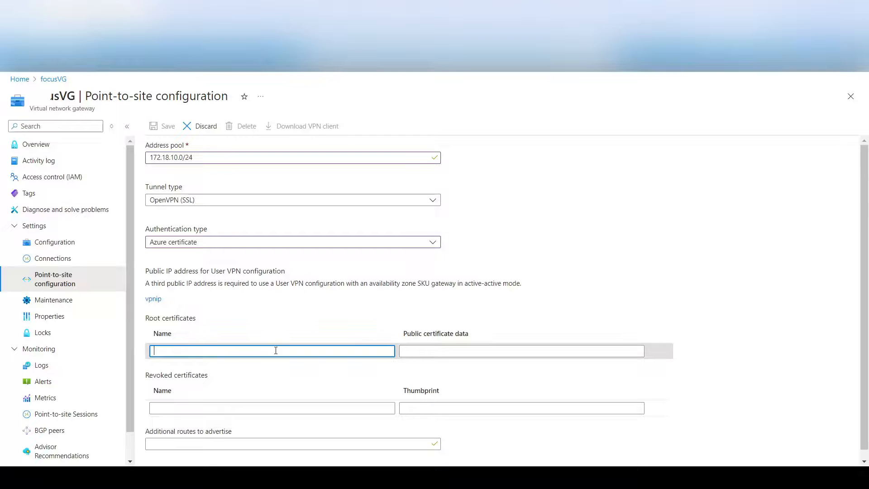
type("rootcrt")
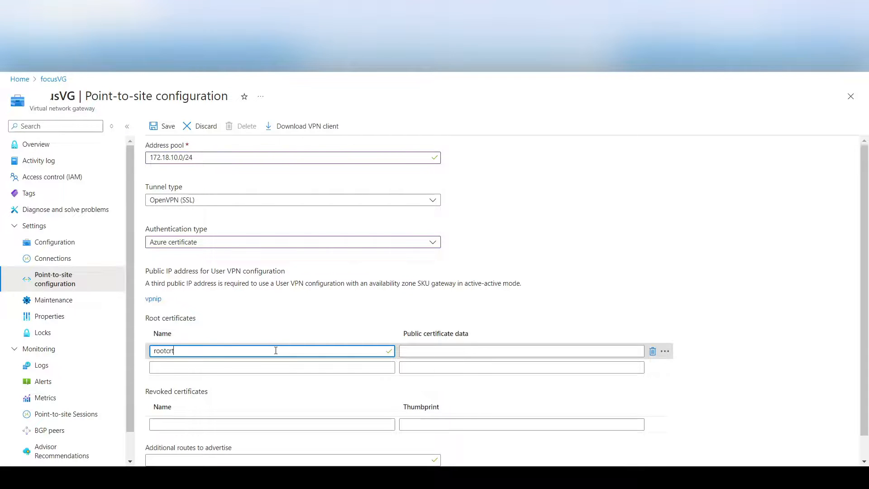
left_click(433, 350)
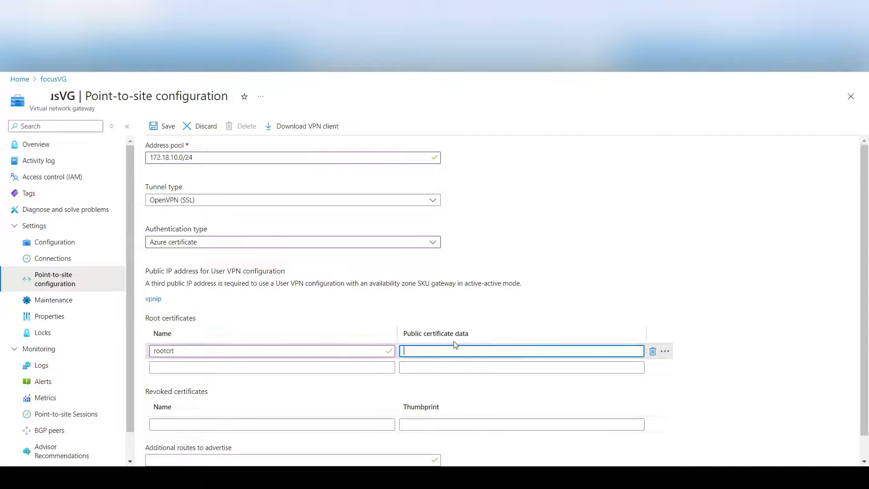
key("ctrl+v")
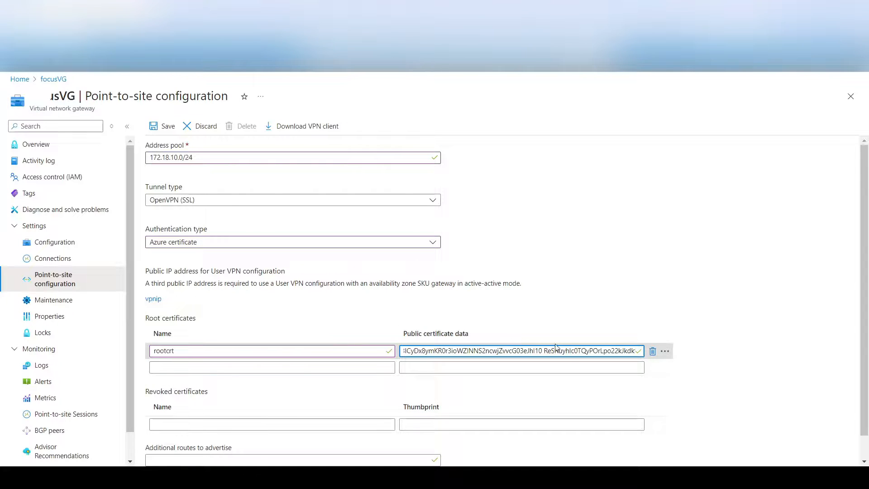
scroll(593, 307, "down", 1)
scroll(593, 307, "up", 1)
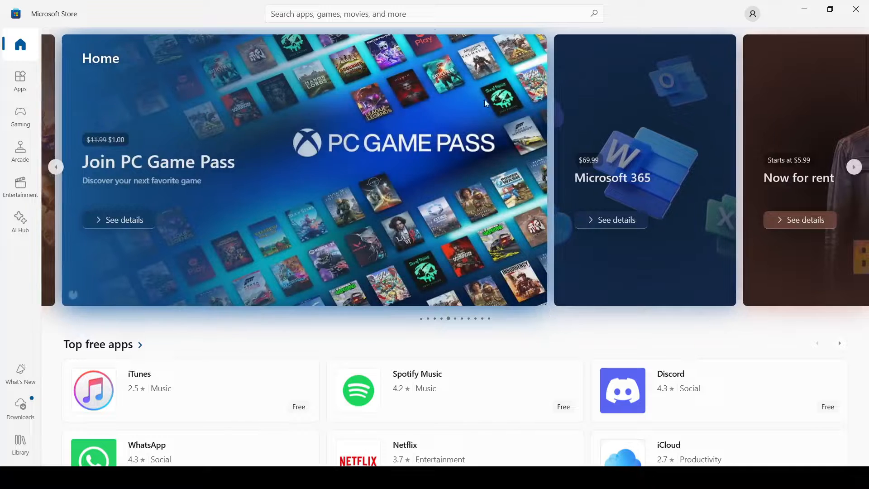
Step: Search Microsoft Store for "azure vpn client" and open the Azure VPN Client listing
left_click(429, 15)
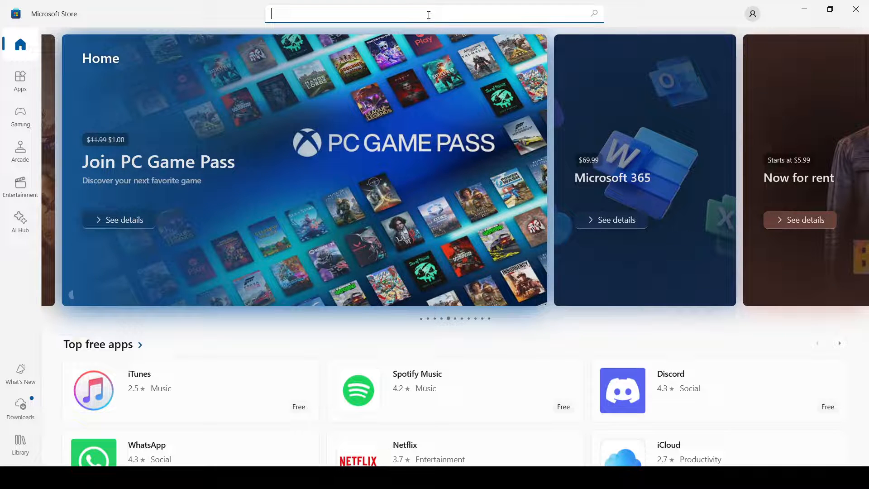
type("azure vpn client")
key("Return")
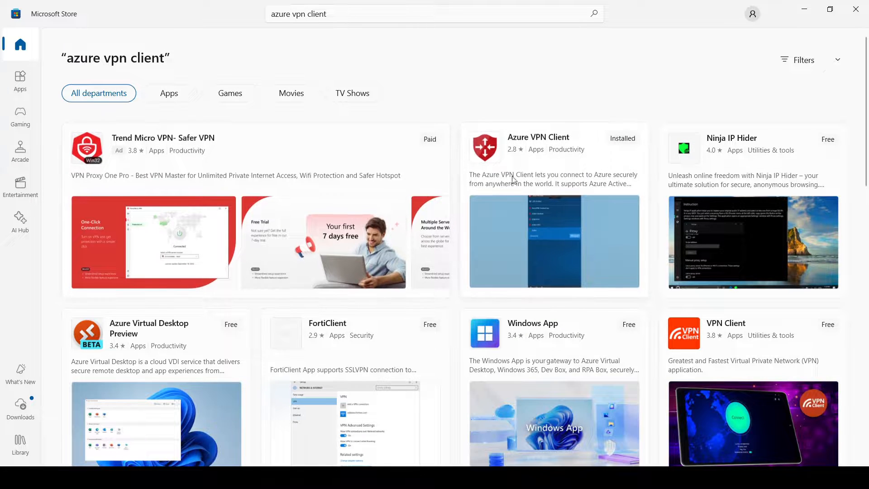
left_click(576, 163)
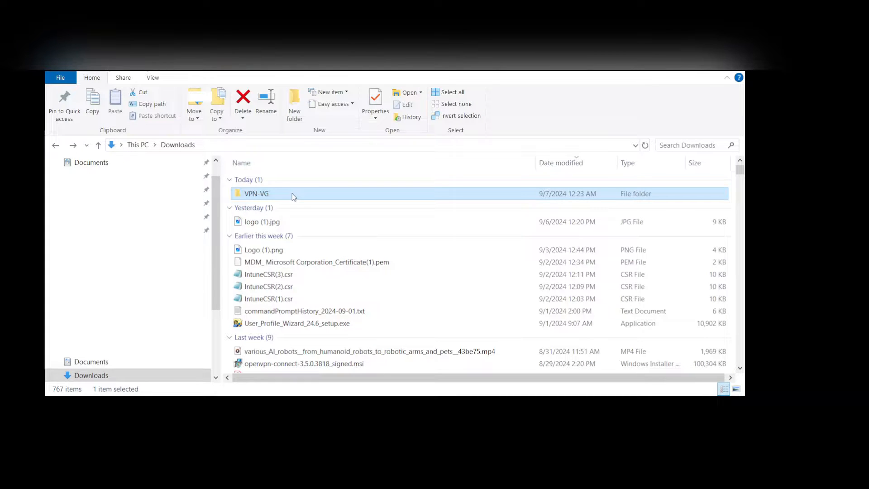
Step: In File Explorer, open the AzureVPN folder inside Downloads\VPN-VG and select azurevpnconfig.xml
double_click(293, 196)
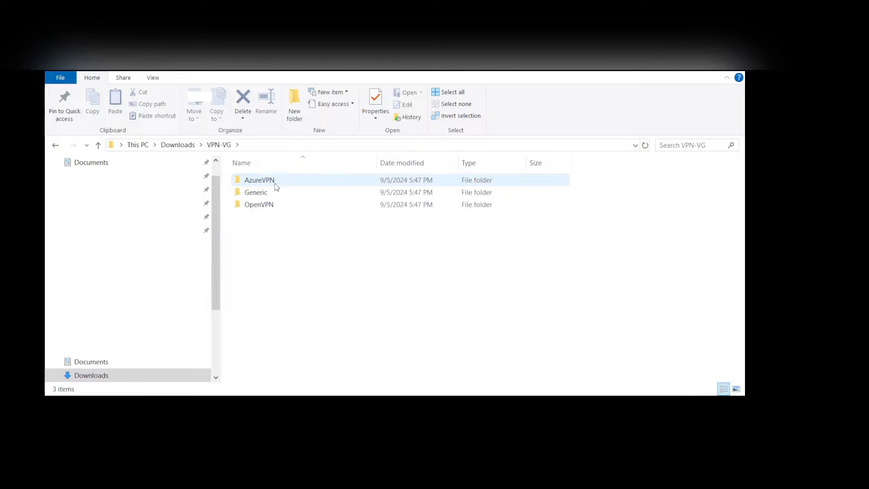
double_click(259, 180)
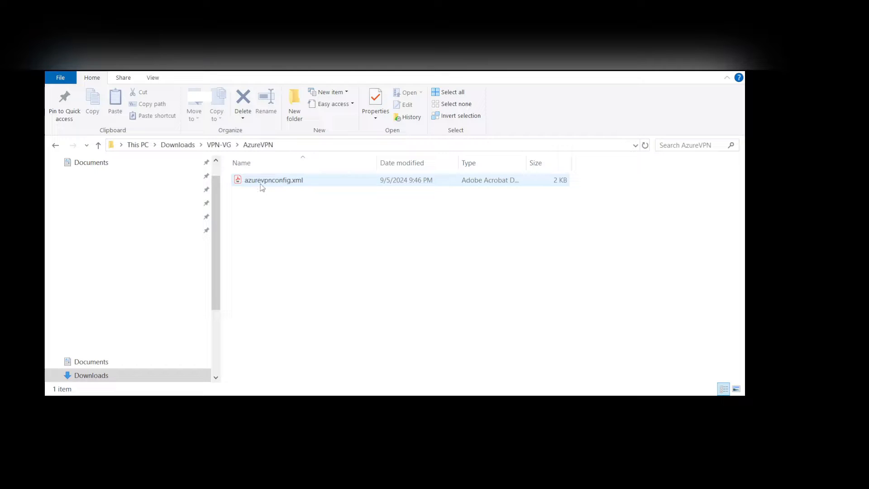
left_click(286, 183)
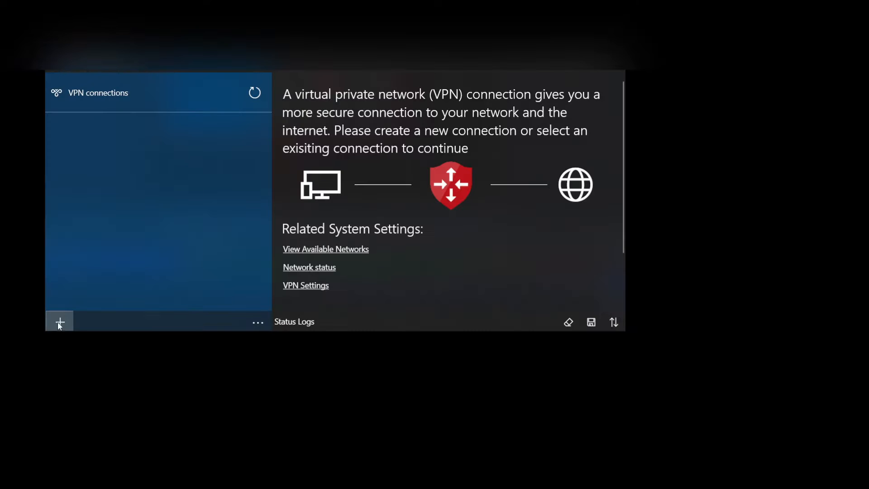
Step: Import azurevpnconfig.xml into Azure VPN Client and save it as the P2S-VNETLAB connection with certificate authentication
left_click(66, 322)
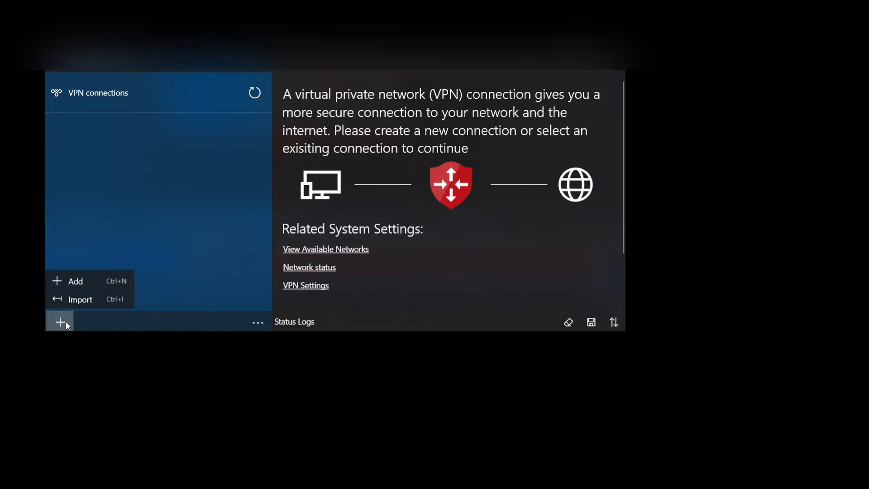
left_click(94, 300)
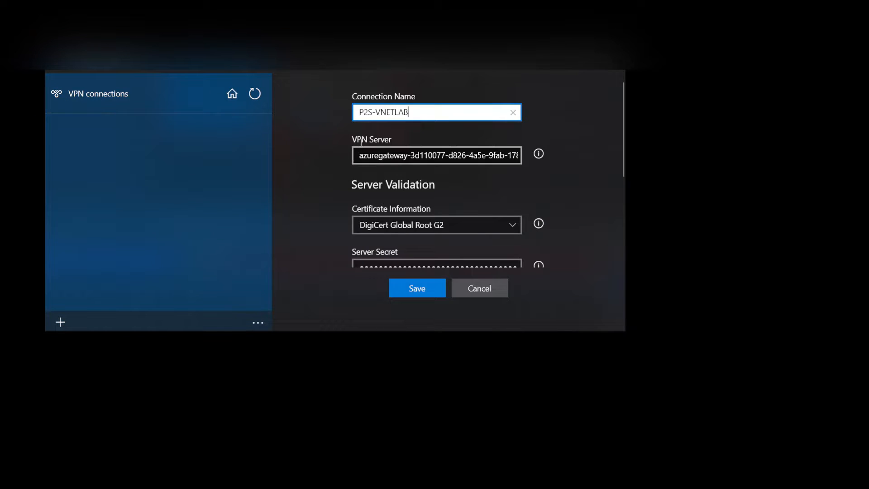
scroll(547, 198, "down", 3)
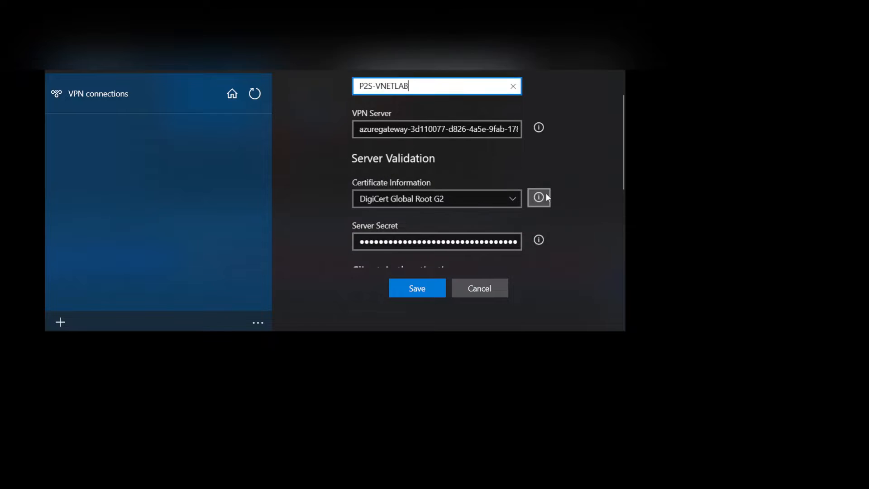
scroll(548, 198, "down", 5)
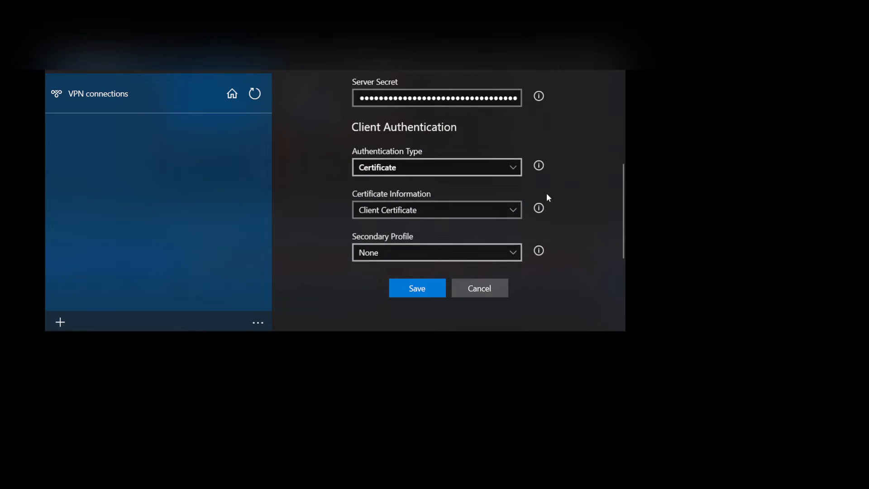
left_click(420, 287)
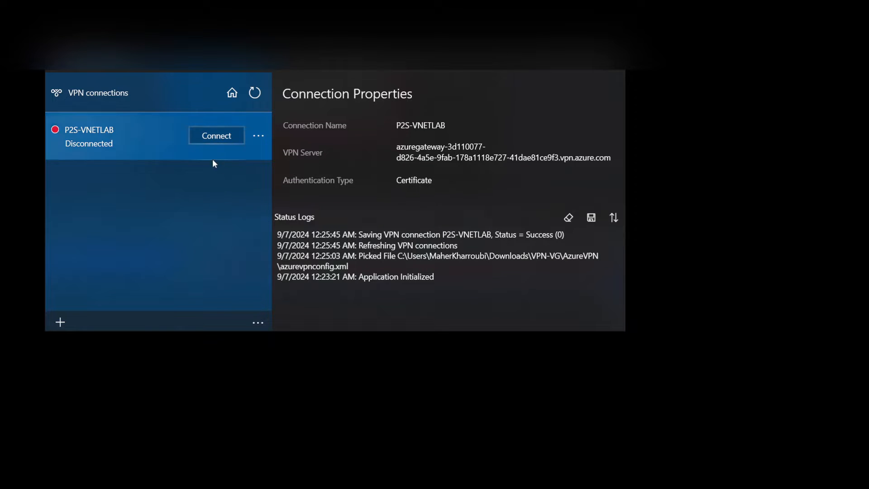
Step: Connect the P2S-VNETLAB VPN and review its assigned IP address and routes in the connection properties
left_click(217, 135)
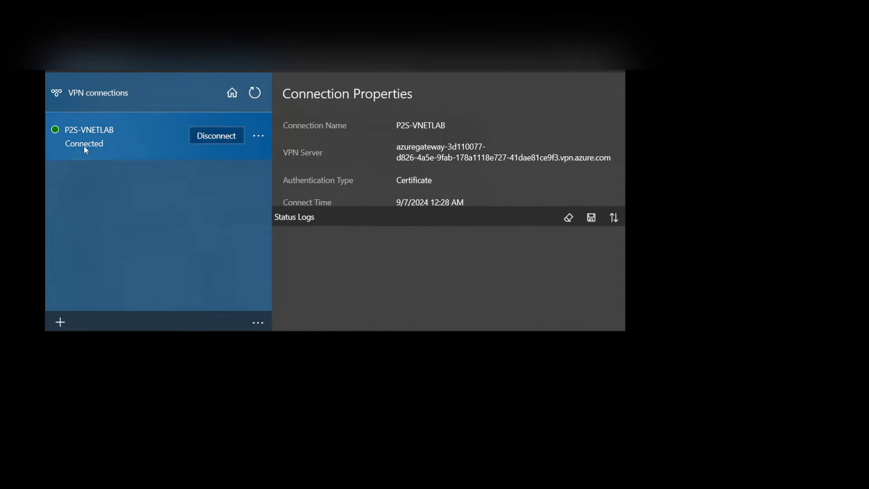
scroll(504, 180, "down", 3)
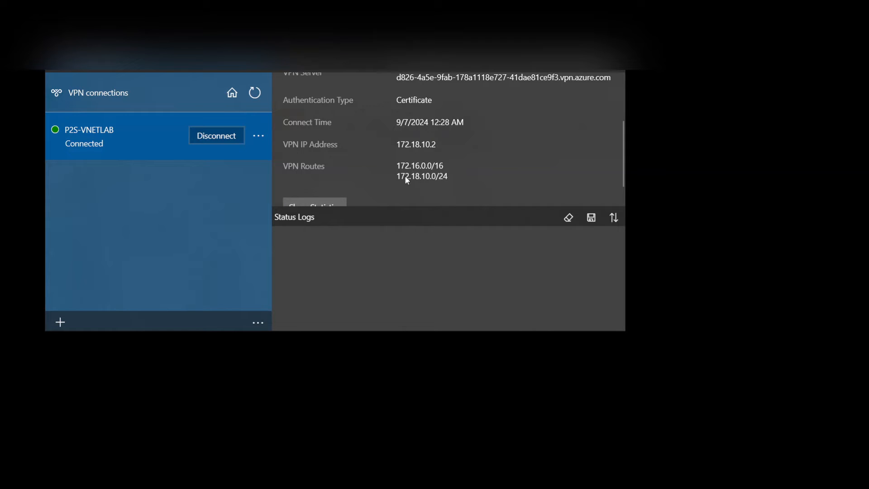
scroll(417, 170, "down", 1)
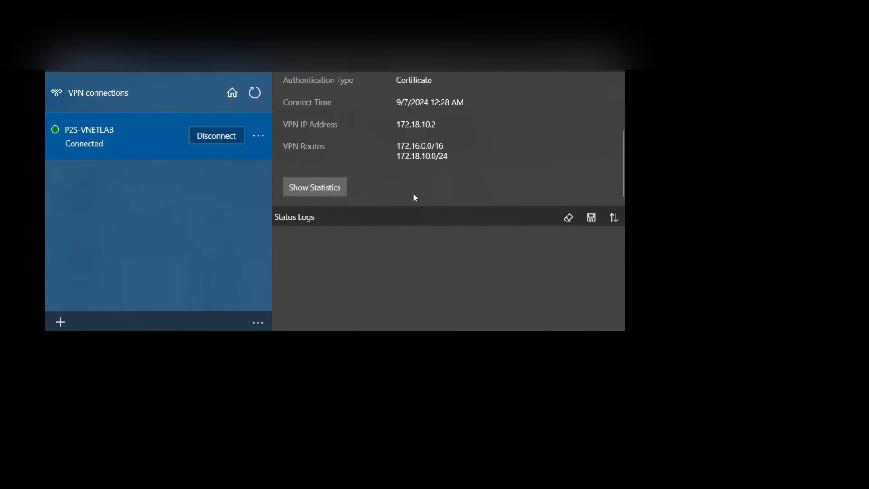
scroll(415, 198, "up", 3)
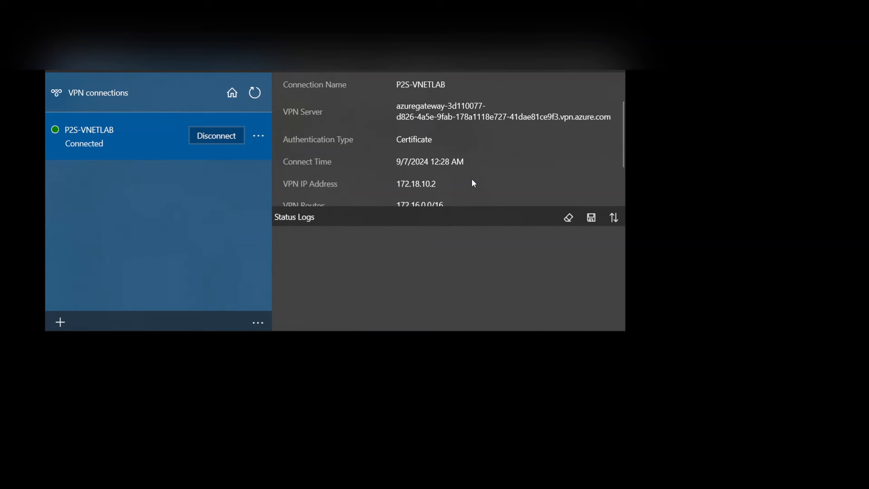